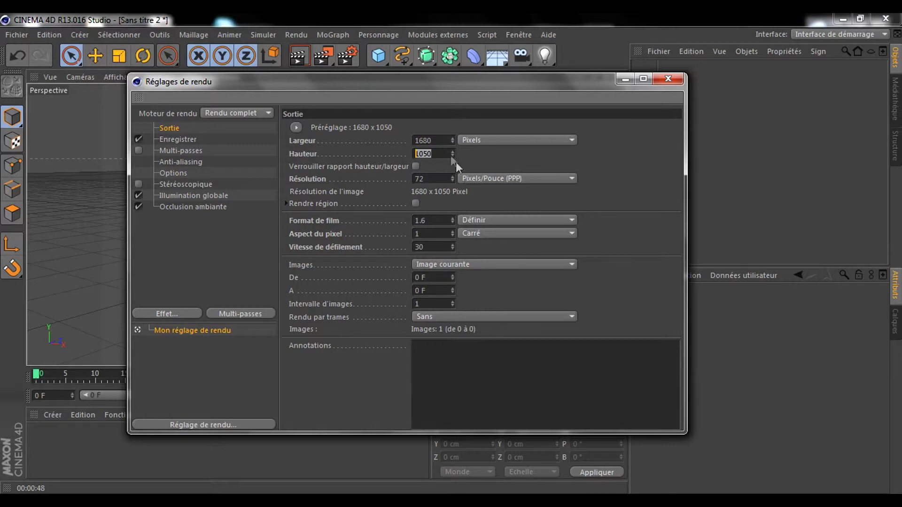
Check the output path in the render's save settings and choose JPEG as the image format
{"action": "left_click", "coordinate": [179, 140]}
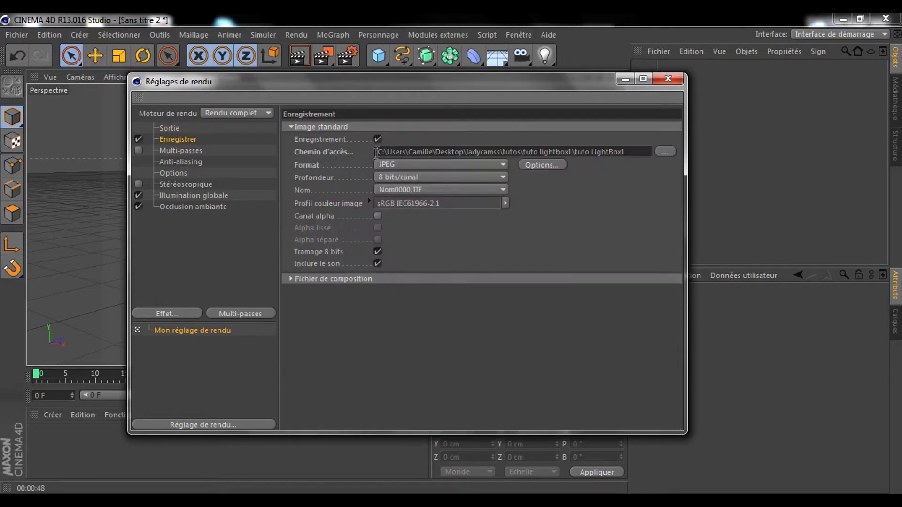
{"action": "left_click_drag", "start_coordinate": [381, 150], "coordinate": [632, 151]}
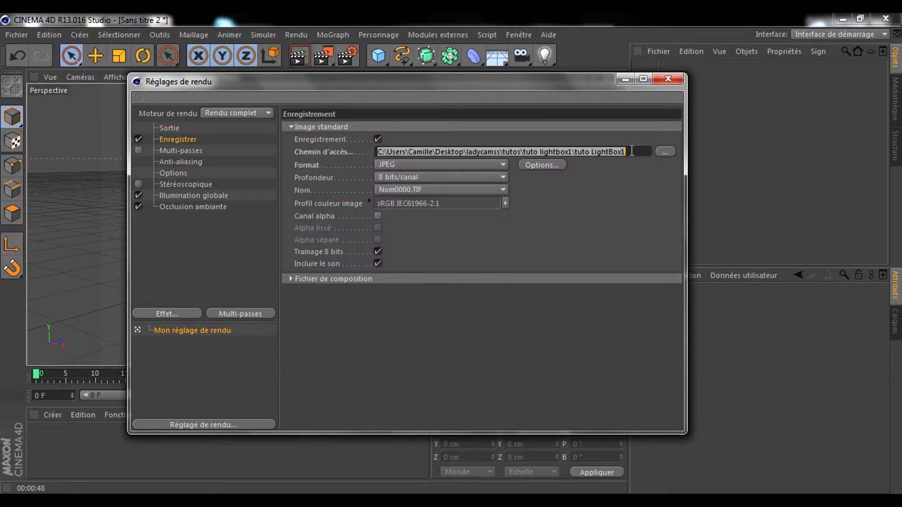
{"action": "left_click", "coordinate": [632, 151]}
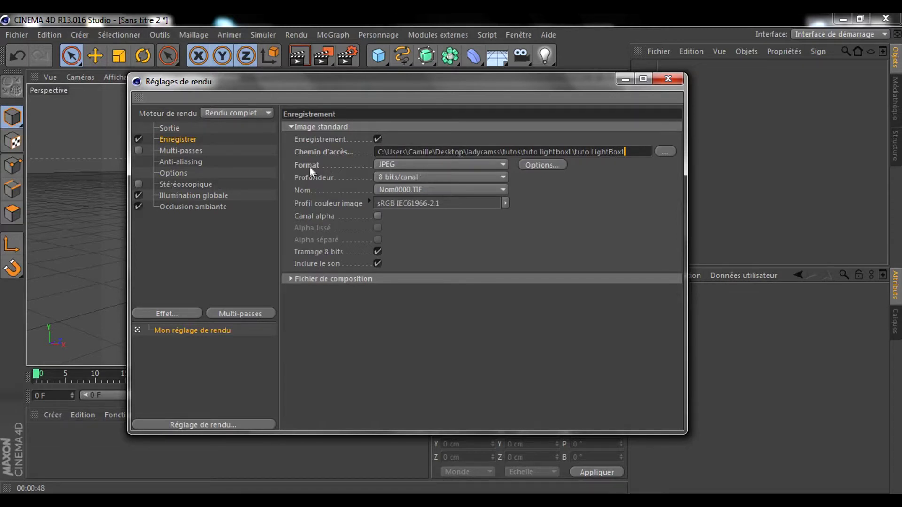
{"action": "left_click", "coordinate": [410, 164]}
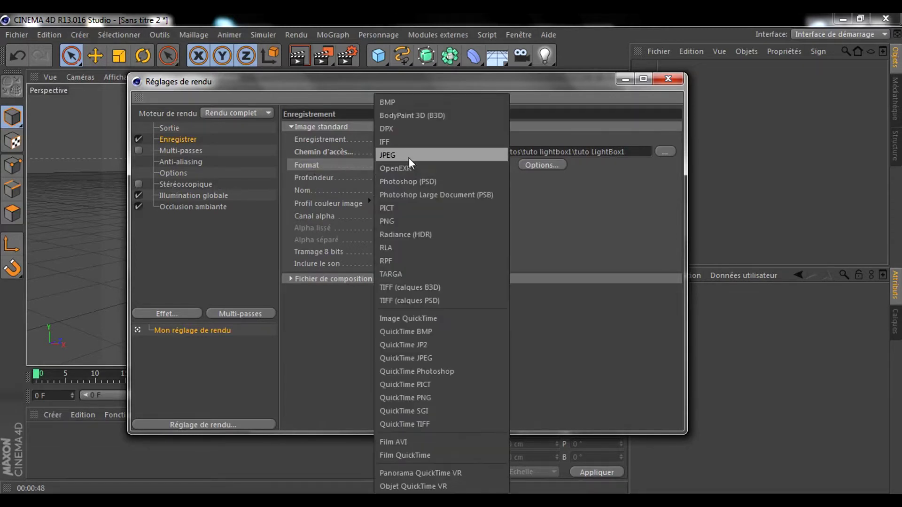
{"action": "left_click", "coordinate": [409, 156]}
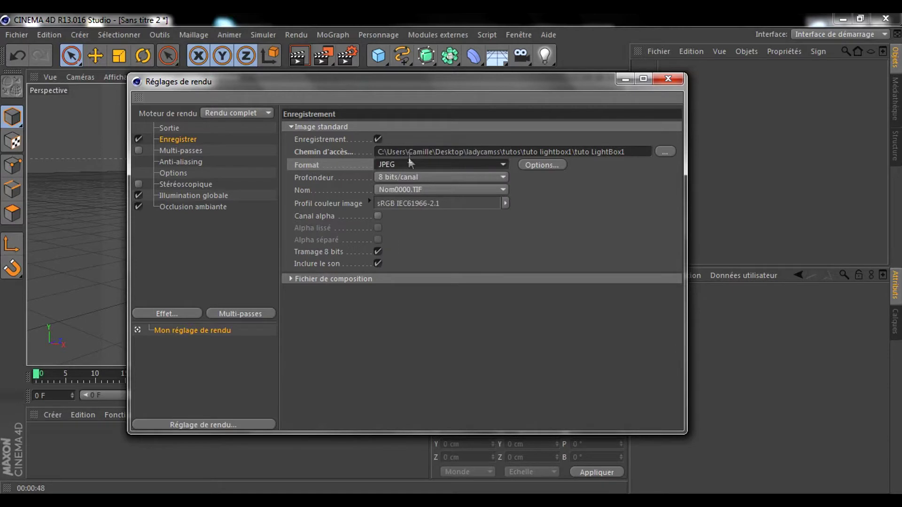
Review the anti-aliasing options and the available render effects, and close the render settings
{"action": "left_click", "coordinate": [181, 162]}
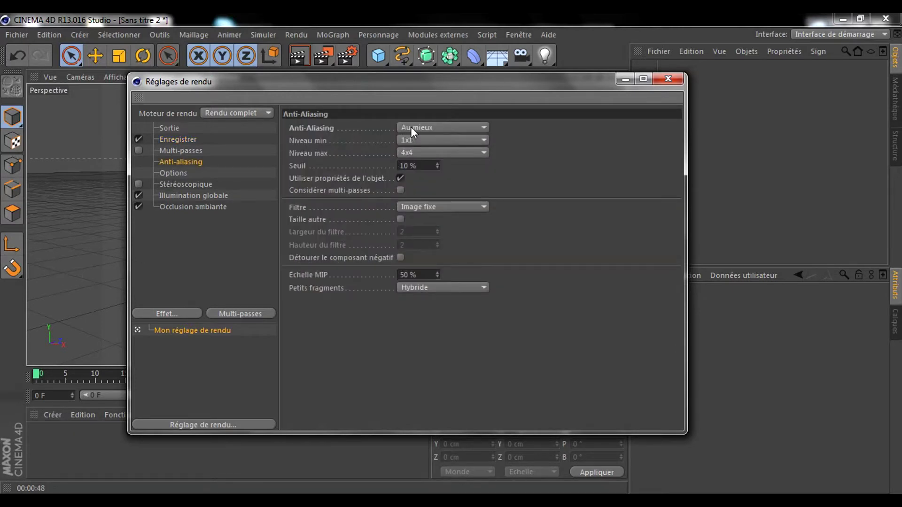
{"action": "left_click", "coordinate": [177, 237]}
{"action": "left_click_drag", "start_coordinate": [239, 82], "coordinate": [214, 83]}
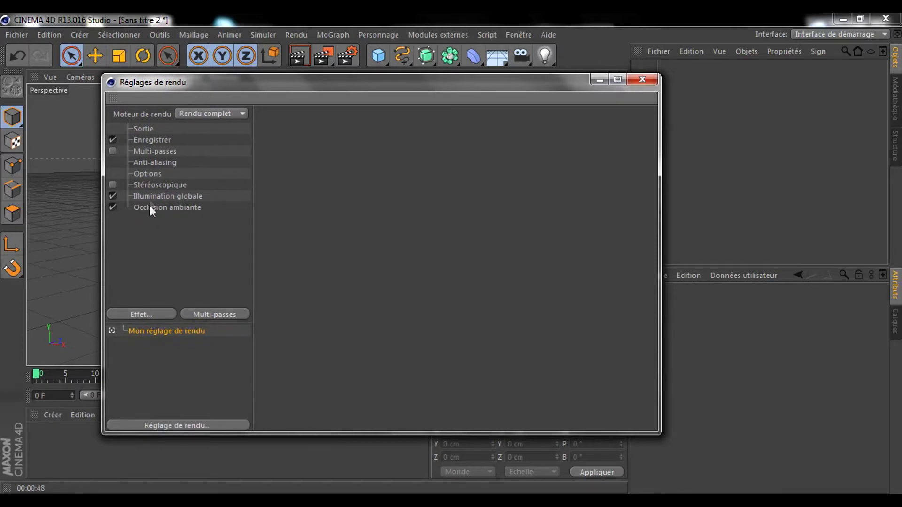
{"action": "left_click", "coordinate": [150, 311]}
{"action": "left_click", "coordinate": [645, 84]}
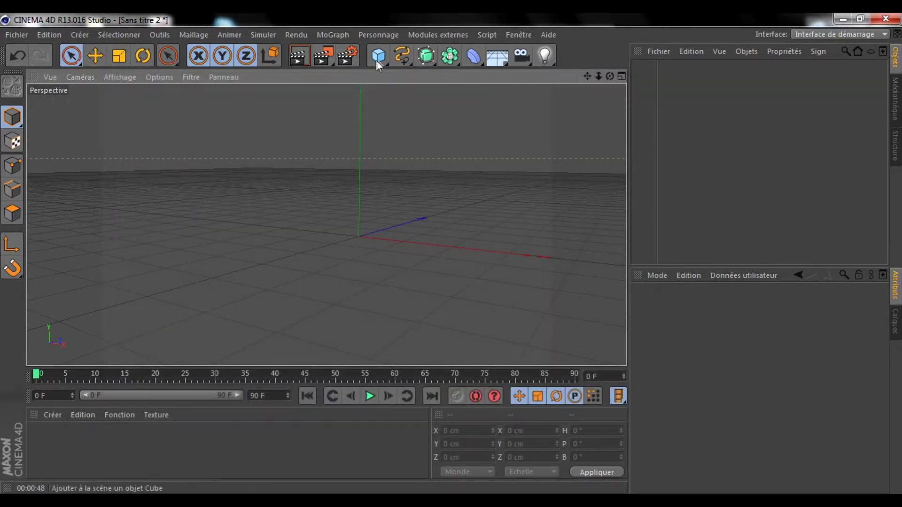
Add a cylinder primitive to the scene and set its P rotation to 90°
{"action": "left_click", "coordinate": [379, 55]}
{"action": "left_click", "coordinate": [728, 68]}
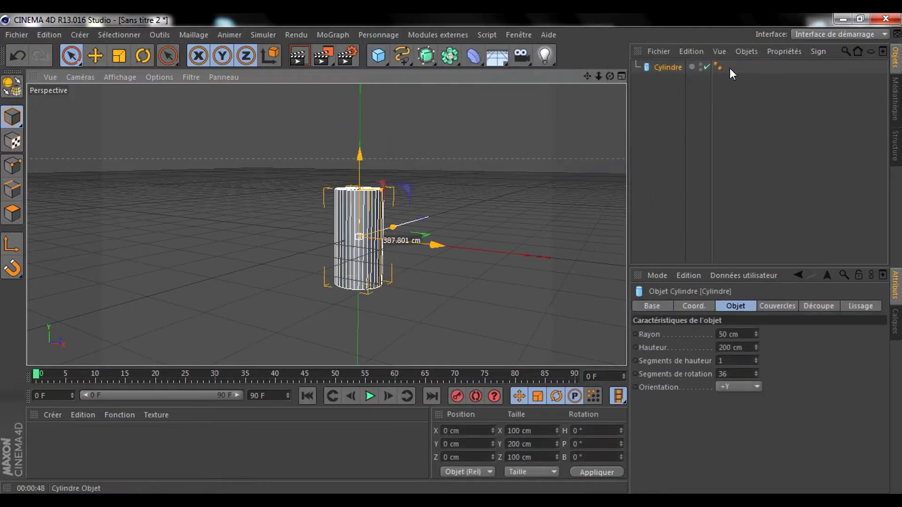
{"action": "left_click", "coordinate": [592, 443]}
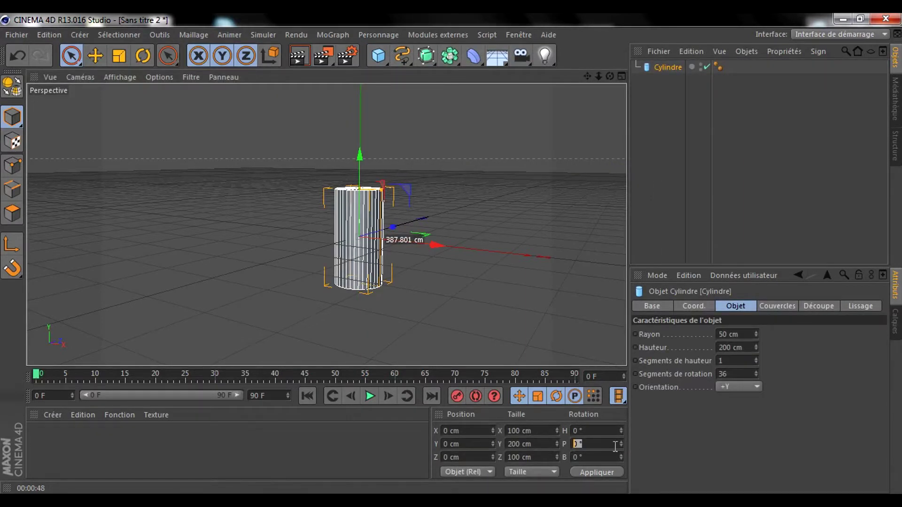
{"action": "type", "text": "90"}
{"action": "key", "text": "Return"}
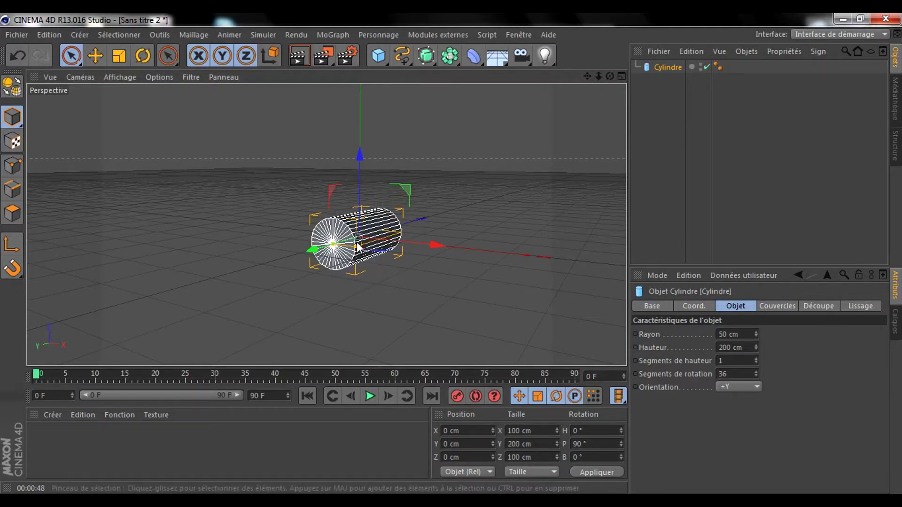
Enlarge the cylinder to a radius of about 250 cm and a height of about 1022 cm
{"action": "left_click_drag", "start_coordinate": [357, 251], "coordinate": [445, 258]}
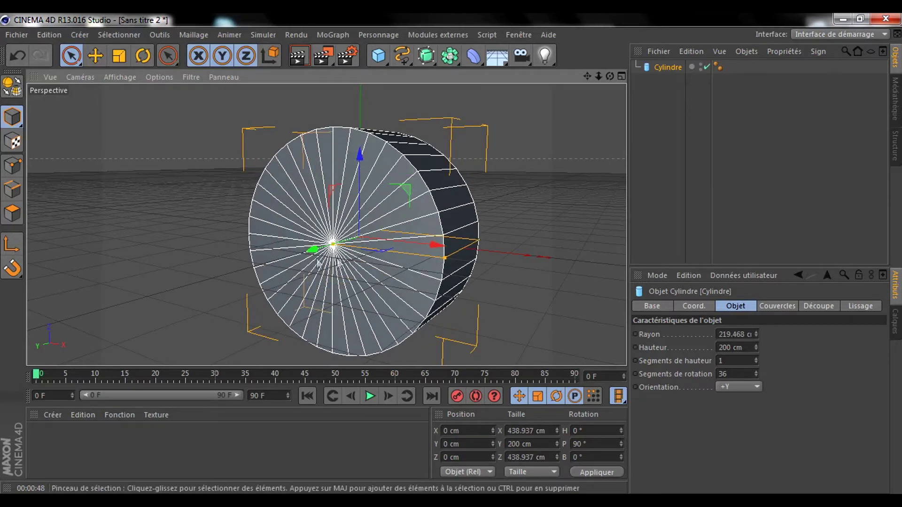
{"action": "left_click_drag", "start_coordinate": [333, 245], "coordinate": [161, 295]}
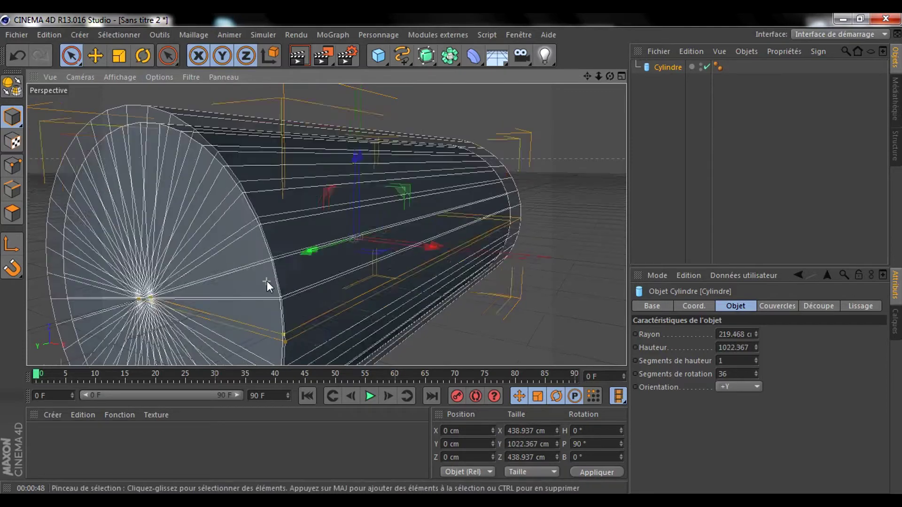
{"action": "mouse_move", "coordinate": [282, 333]}
{"action": "left_mouse_down"}
{"action": "mouse_move", "coordinate": [302, 333]}
{"action": "mouse_move", "coordinate": [288, 328]}
{"action": "left_mouse_up"}
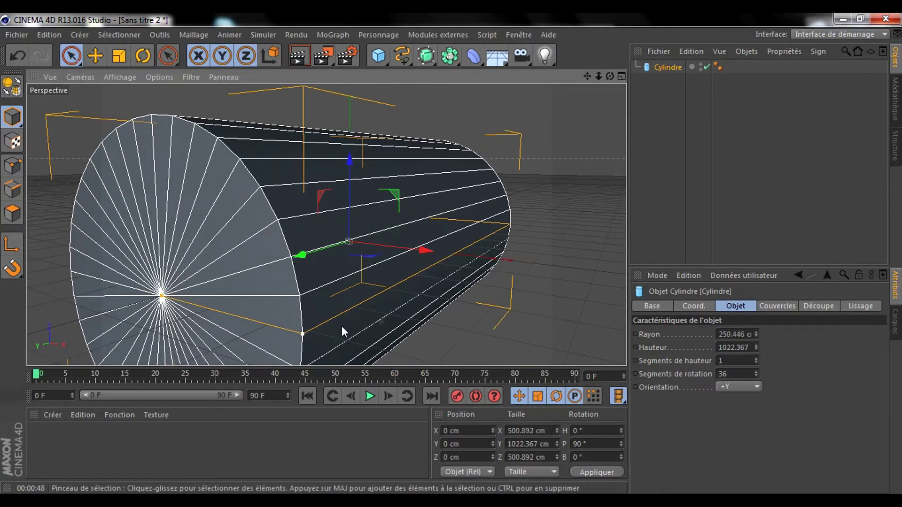
Convert the cylinder primitive into an editable polygon object
{"action": "left_click_drag", "start_coordinate": [587, 76], "coordinate": [429, 232]}
{"action": "left_click_drag", "start_coordinate": [609, 76], "coordinate": [241, 358]}
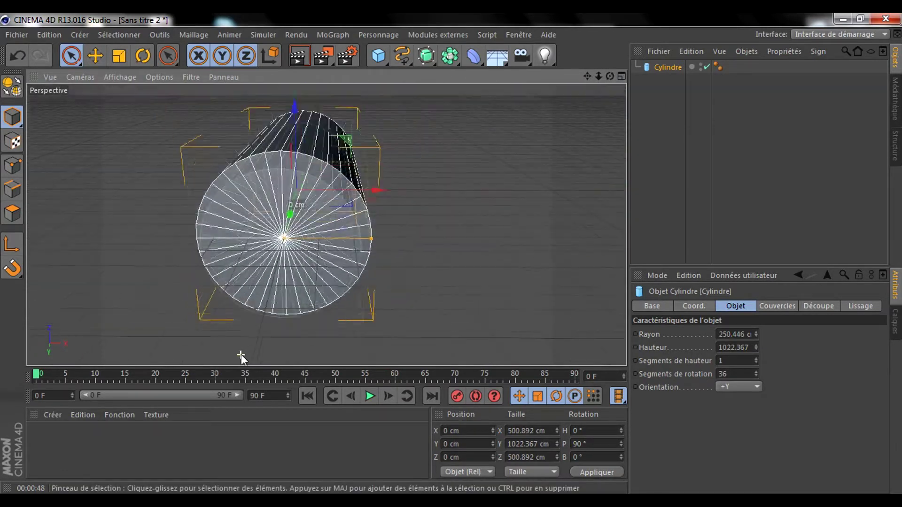
{"action": "left_click_drag", "start_coordinate": [610, 76], "coordinate": [585, 101]}
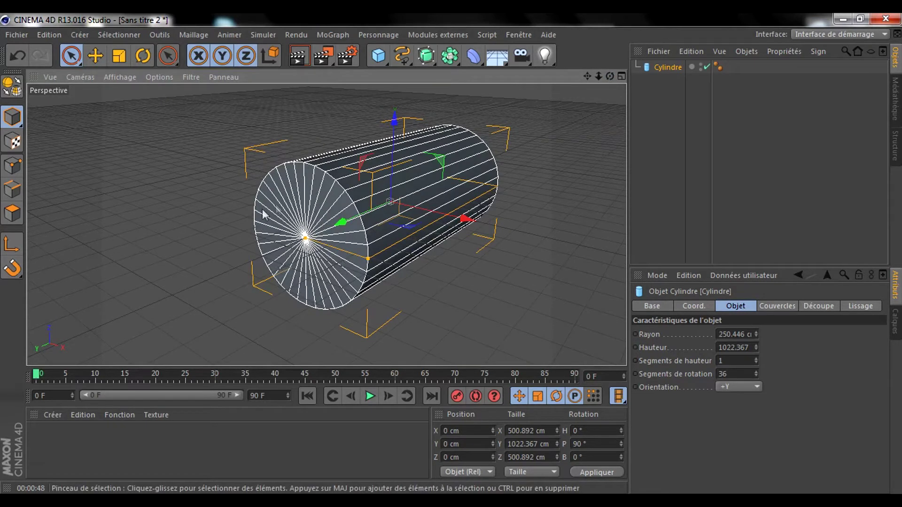
{"action": "left_click", "coordinate": [669, 66]}
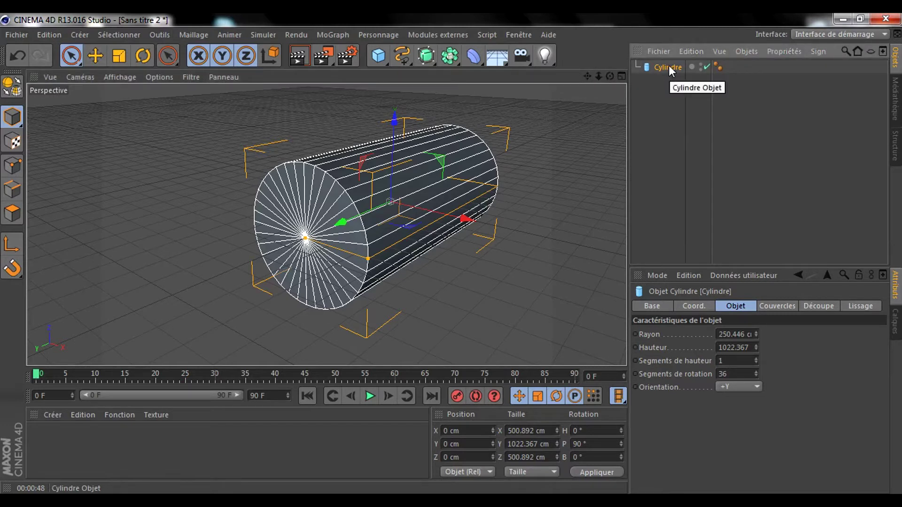
{"action": "key", "text": "c"}
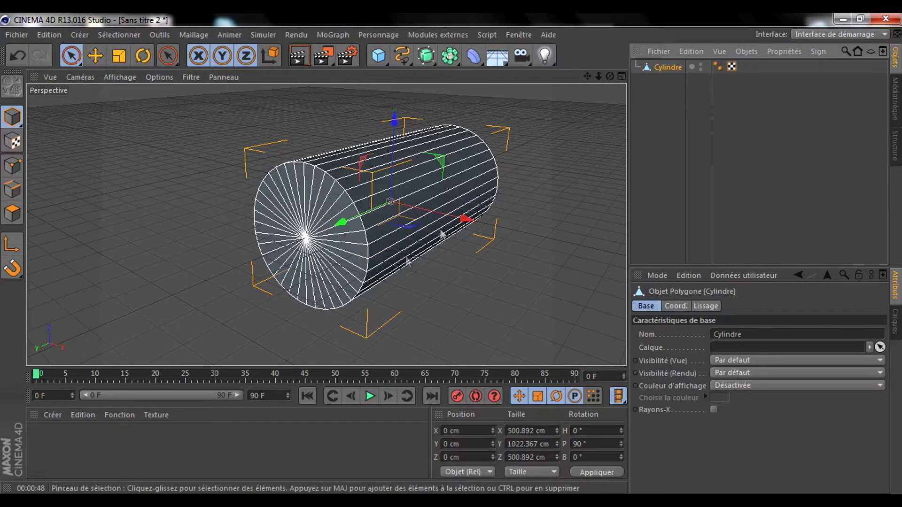
Select the cylinder's whole front cap in polygon mode with Fill Selection and delete it
{"action": "left_click", "coordinate": [12, 215]}
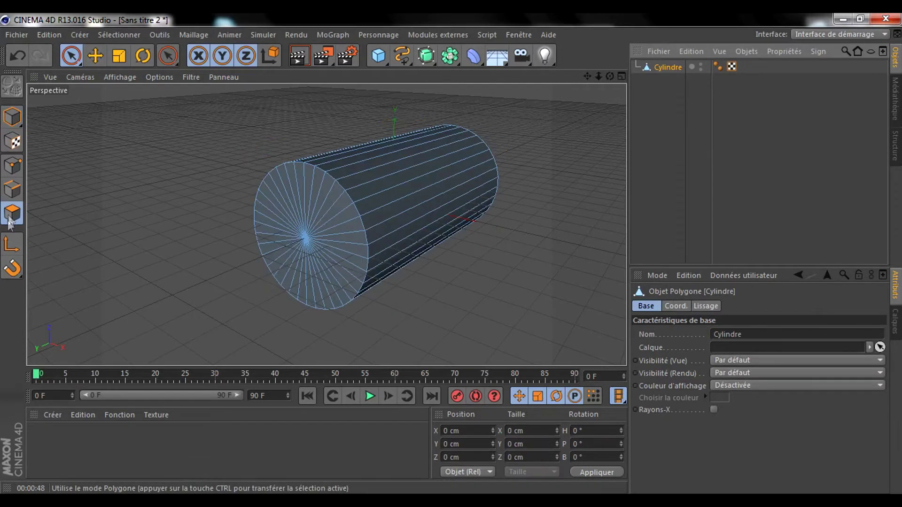
{"action": "left_click", "coordinate": [123, 35]}
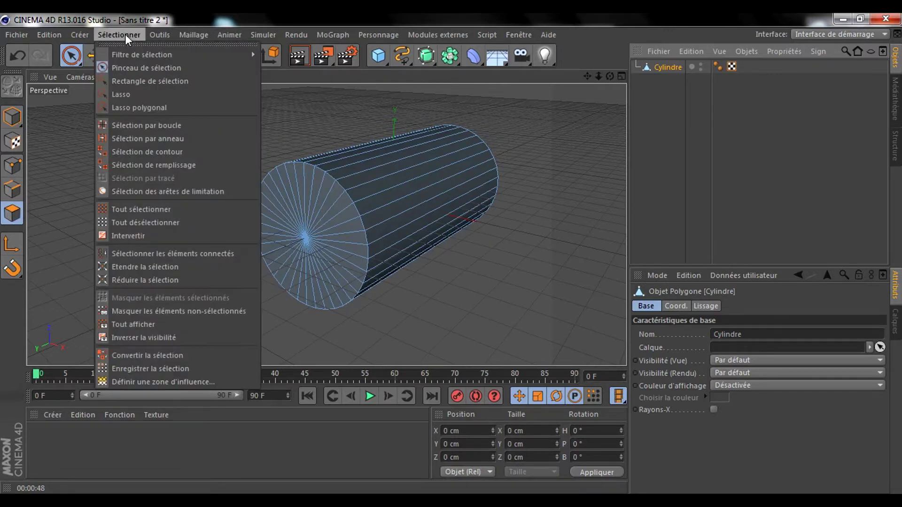
{"action": "left_click", "coordinate": [144, 165]}
{"action": "left_click", "coordinate": [294, 214]}
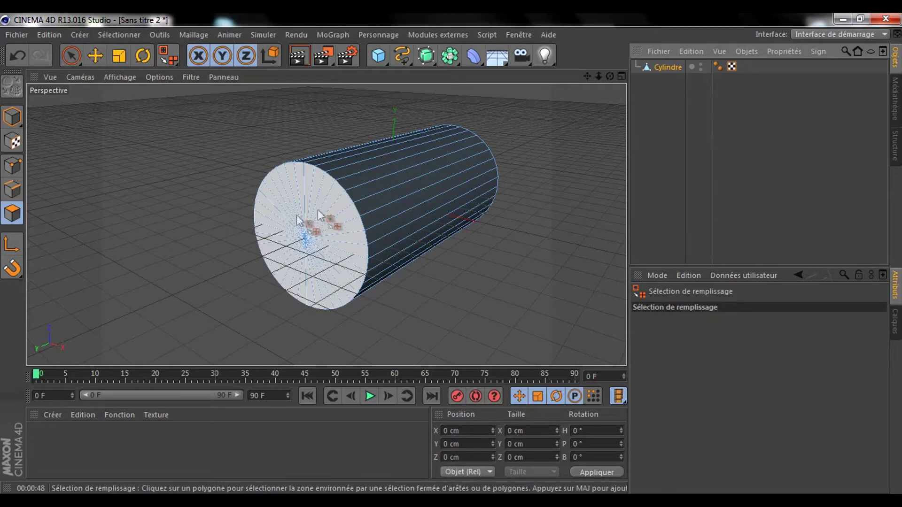
{"action": "left_click", "coordinate": [318, 231]}
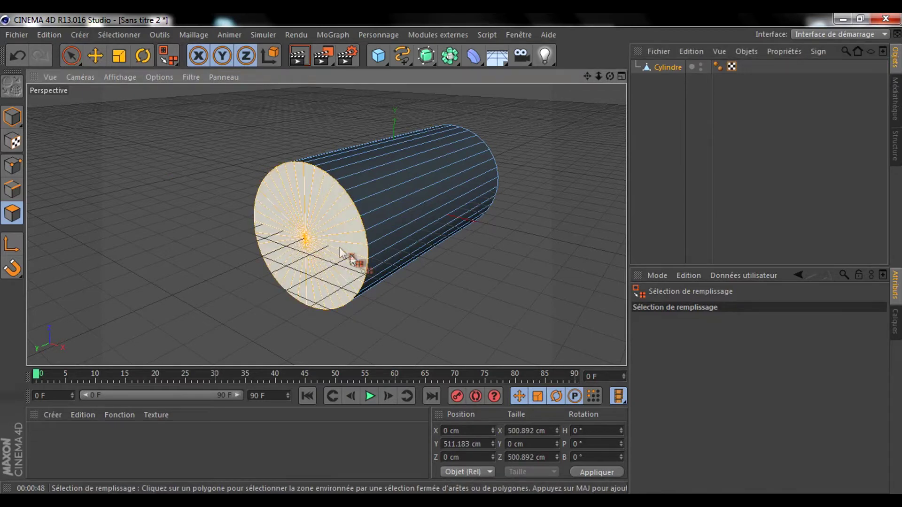
{"action": "key", "text": "Delete"}
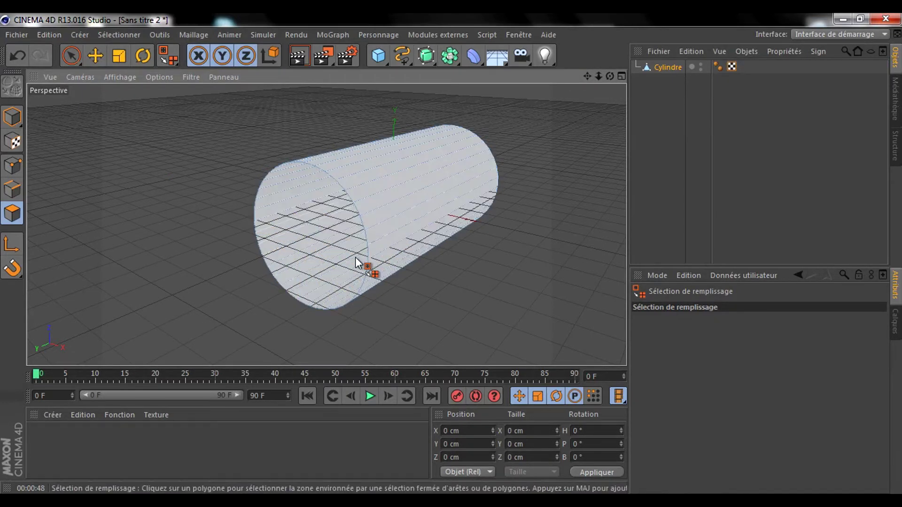
Create a new material and disable its Couleur and Spécularité channels
{"action": "left_click_drag", "start_coordinate": [610, 76], "coordinate": [326, 224]}
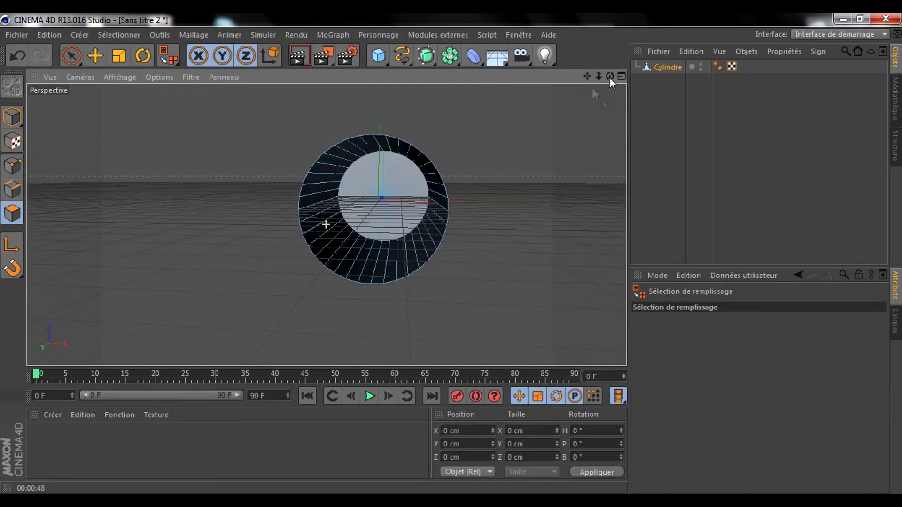
{"action": "left_click_drag", "start_coordinate": [587, 77], "coordinate": [326, 225]}
{"action": "scroll", "coordinate": [428, 224], "scroll_direction": "up", "scroll_amount": 4}
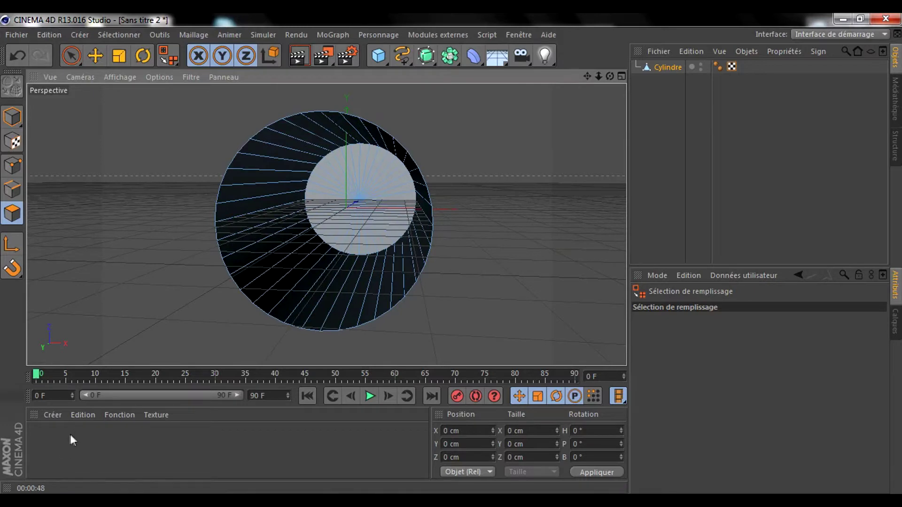
{"action": "double_click", "coordinate": [53, 437]}
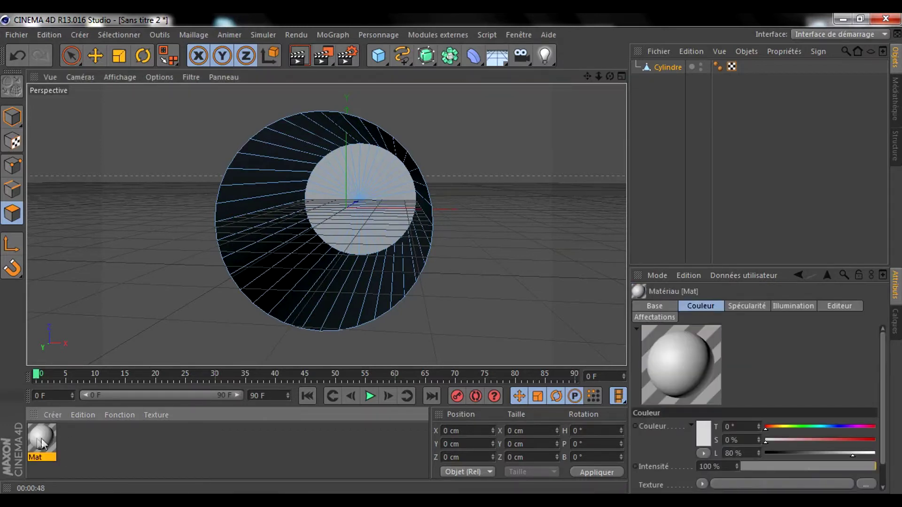
{"action": "double_click", "coordinate": [46, 440]}
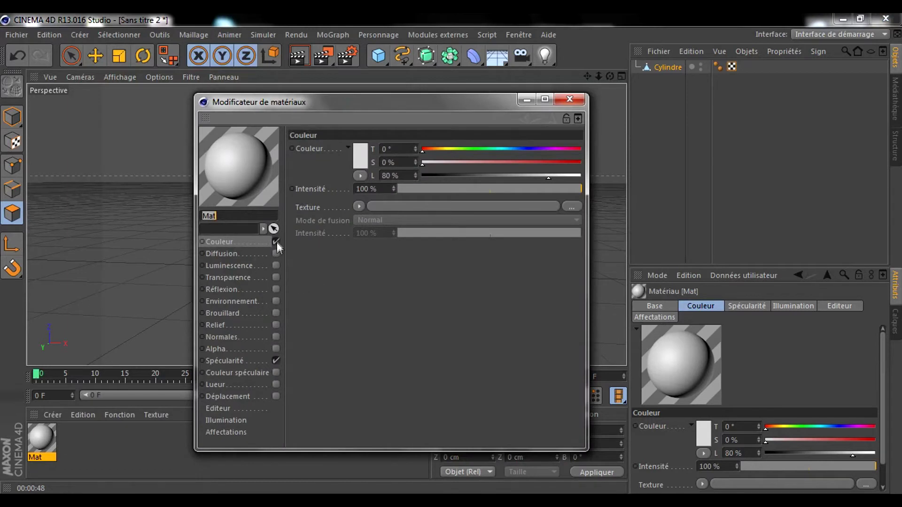
{"action": "left_click", "coordinate": [277, 240]}
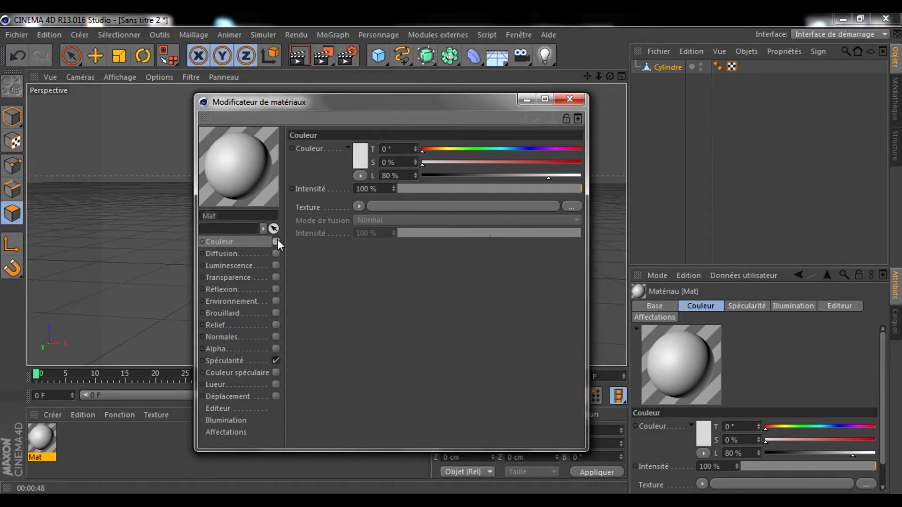
{"action": "left_click", "coordinate": [276, 360]}
Enable the material's Luminescence at 200 % intensity, with a pale tint of hue 159° and saturation 19 %
{"action": "left_click", "coordinate": [239, 266]}
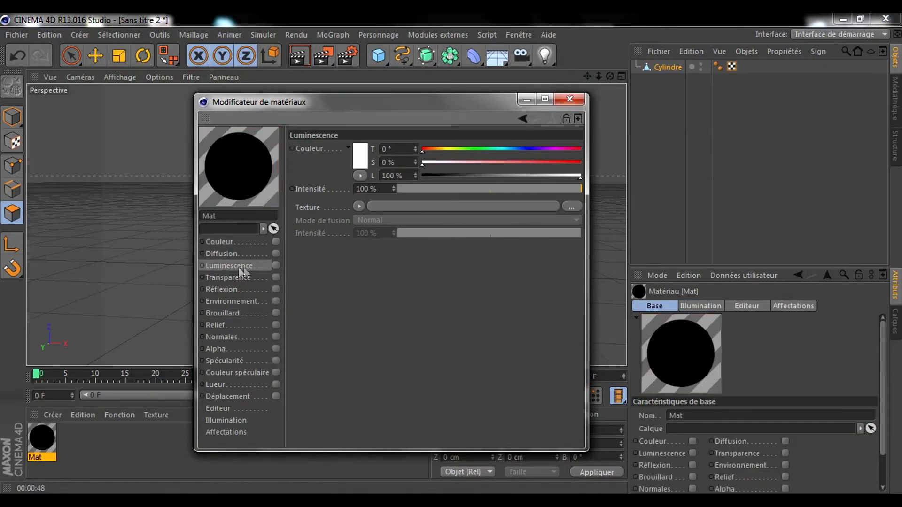
{"action": "left_click", "coordinate": [275, 266]}
{"action": "left_click", "coordinate": [366, 188]}
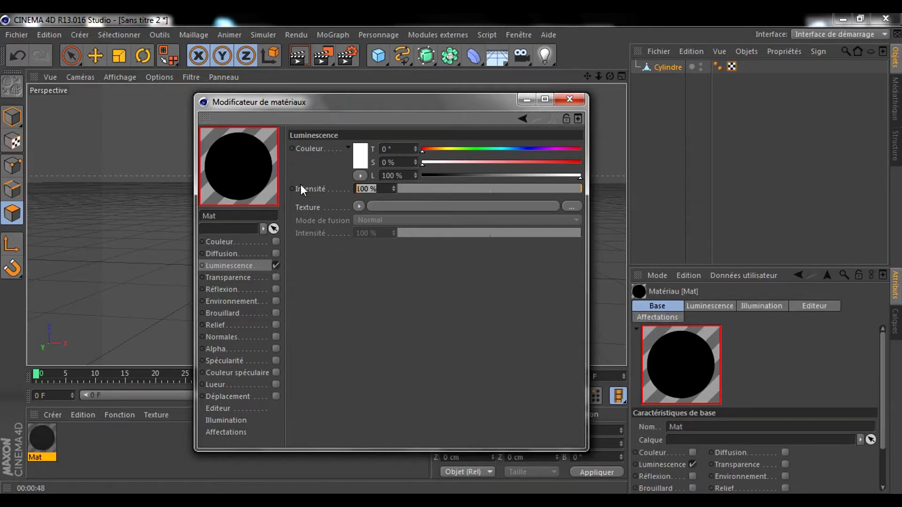
{"action": "type", "text": "200"}
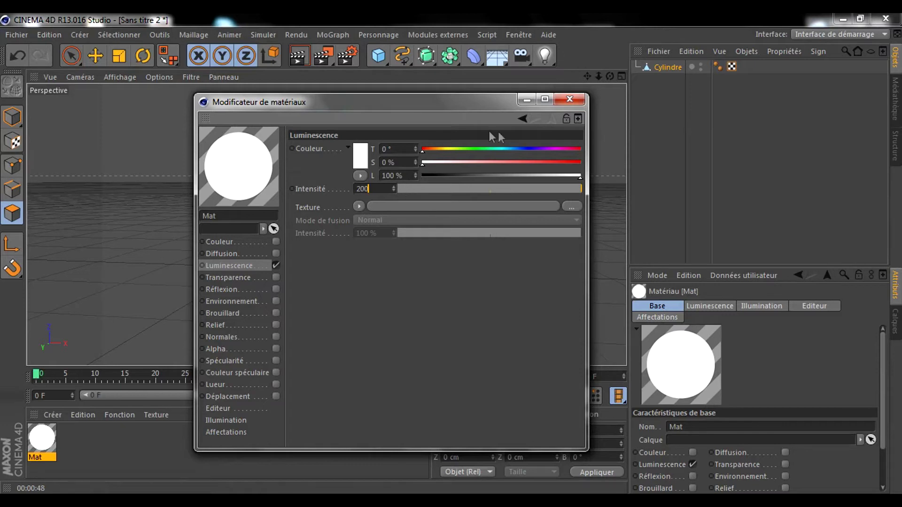
{"action": "left_click", "coordinate": [492, 149]}
{"action": "left_click", "coordinate": [452, 162]}
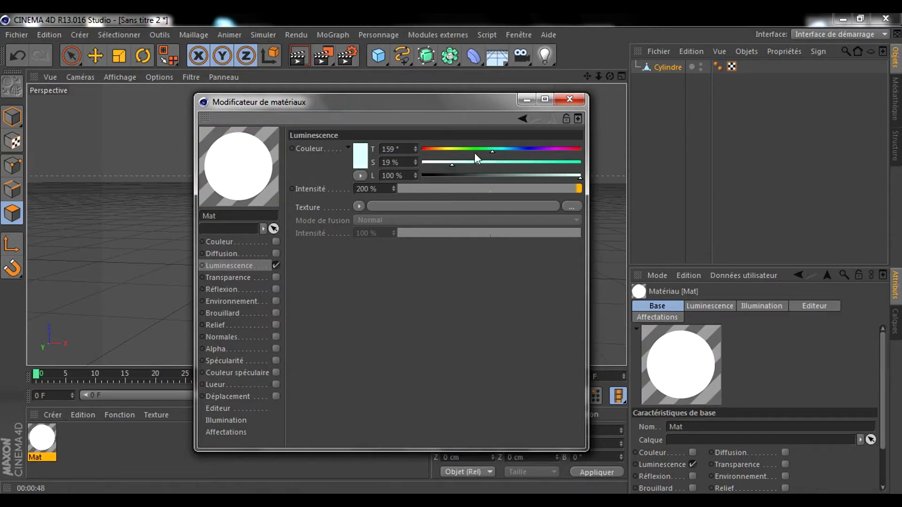
{"action": "left_click", "coordinate": [569, 99]}
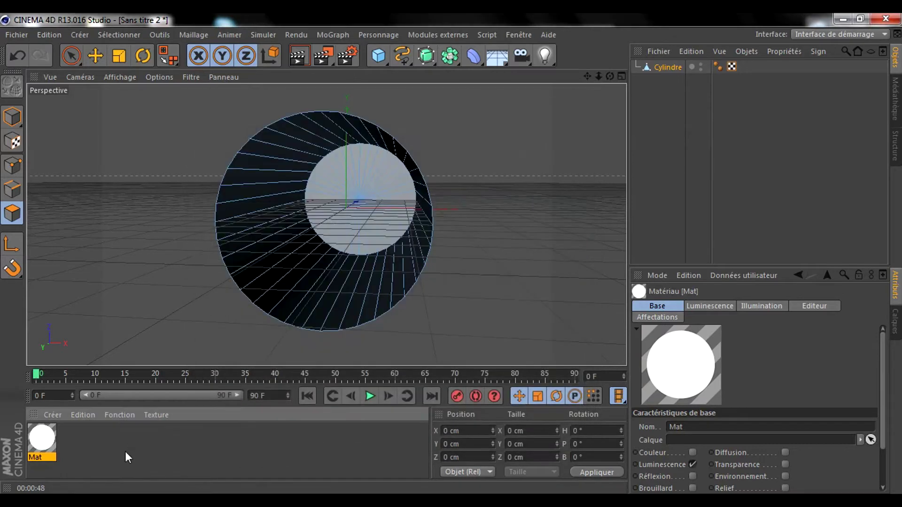
Activate the selection brush (Pinceau de sélection) and view the cylinder's inner wall straight on through its open front
{"action": "mouse_move", "coordinate": [609, 77]}
{"action": "left_mouse_down"}
{"action": "mouse_move", "coordinate": [325, 225]}
{"action": "mouse_move", "coordinate": [612, 80]}
{"action": "left_mouse_up"}
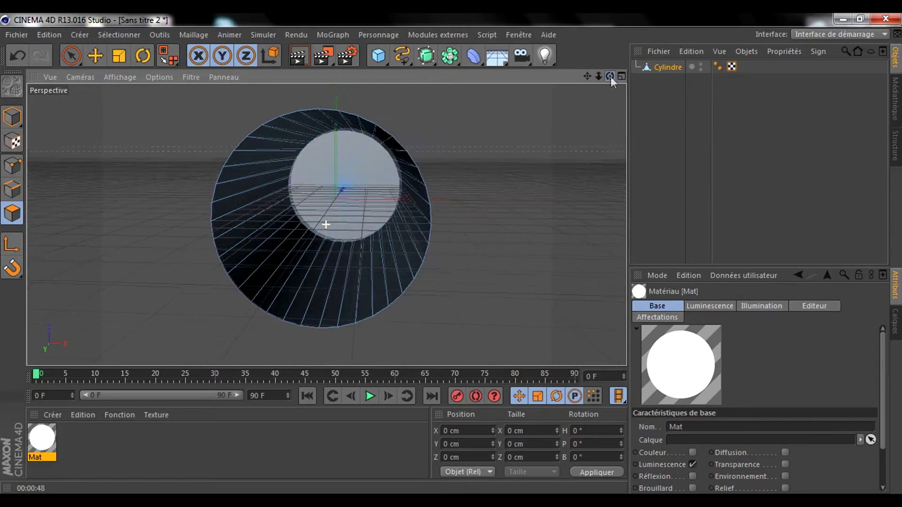
{"action": "left_click", "coordinate": [72, 56]}
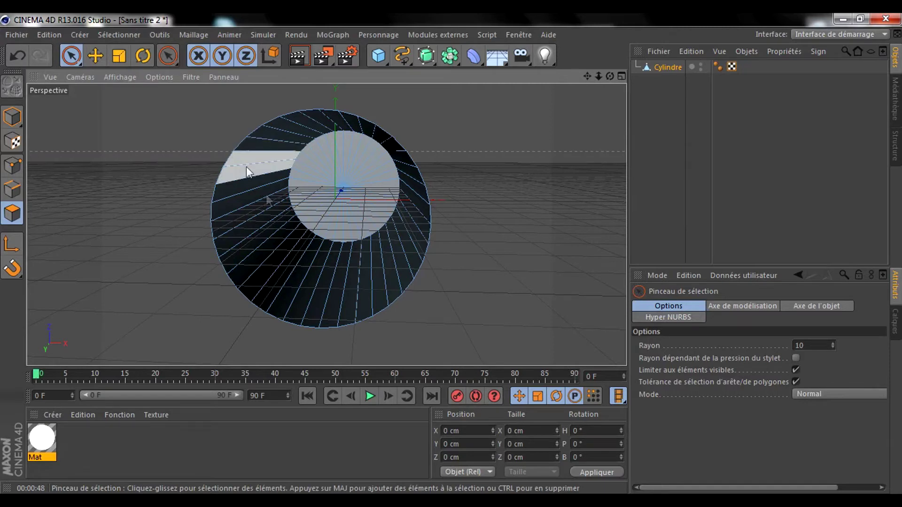
{"action": "right_click_drag", "start_coordinate": [246, 166], "coordinate": [378, 188], "text": "alt"}
{"action": "left_click_drag", "start_coordinate": [587, 76], "coordinate": [546, 88]}
{"action": "left_click_drag", "start_coordinate": [609, 77], "coordinate": [601, 50]}
{"action": "left_click_drag", "start_coordinate": [326, 225], "coordinate": [333, 224]}
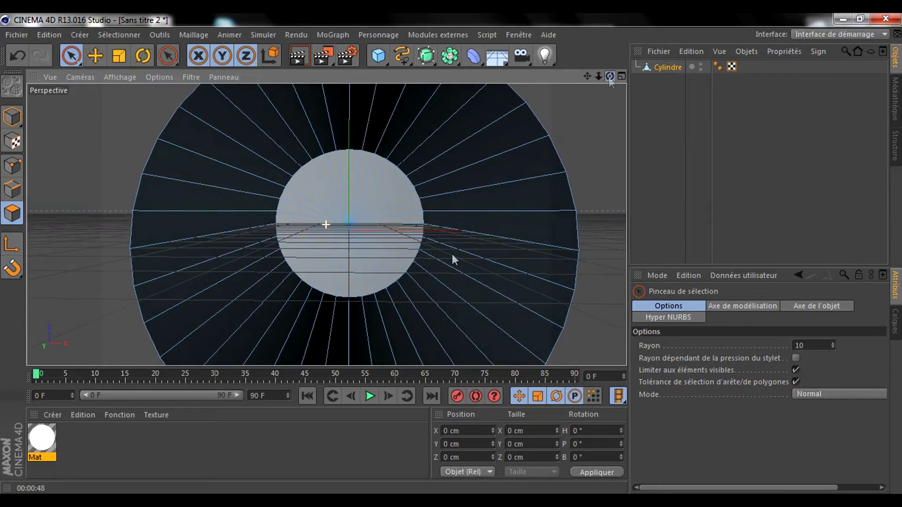
{"action": "left_click_drag", "start_coordinate": [340, 287], "coordinate": [329, 254]}
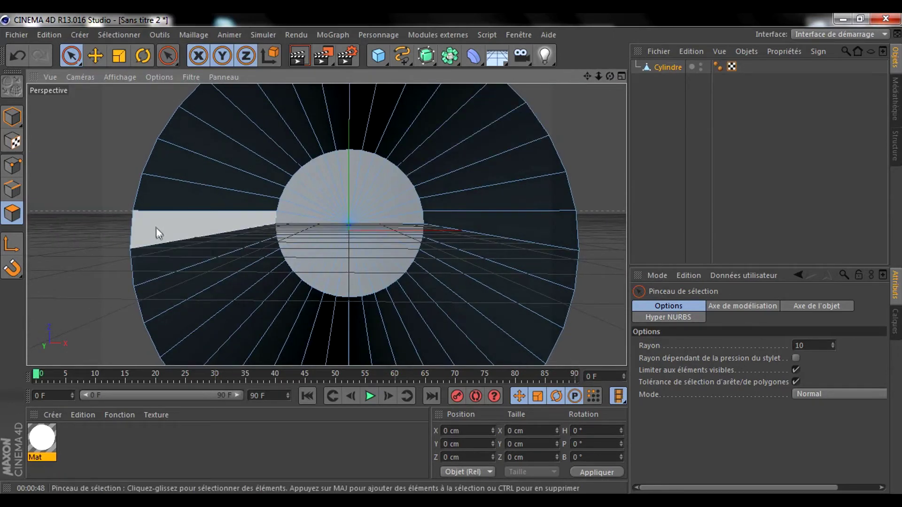
{"action": "left_click", "coordinate": [181, 171]}
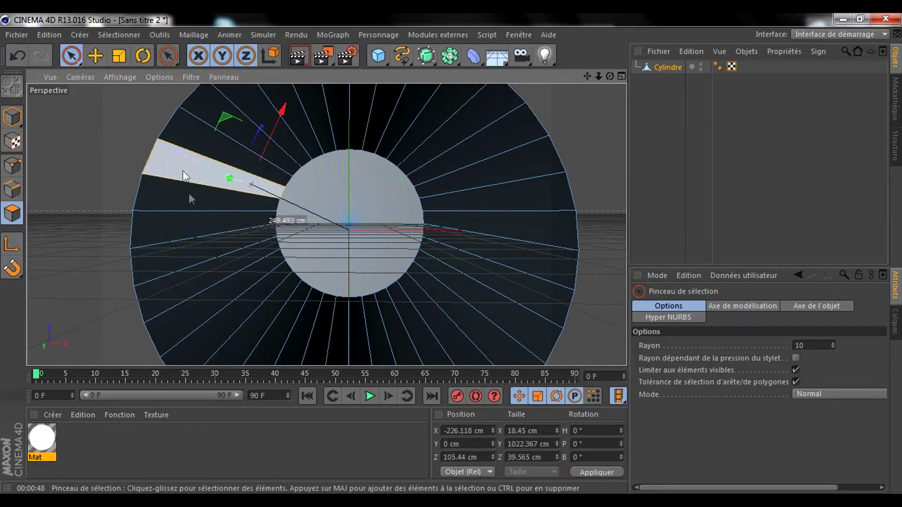
{"action": "left_click", "coordinate": [203, 301], "text": "shift"}
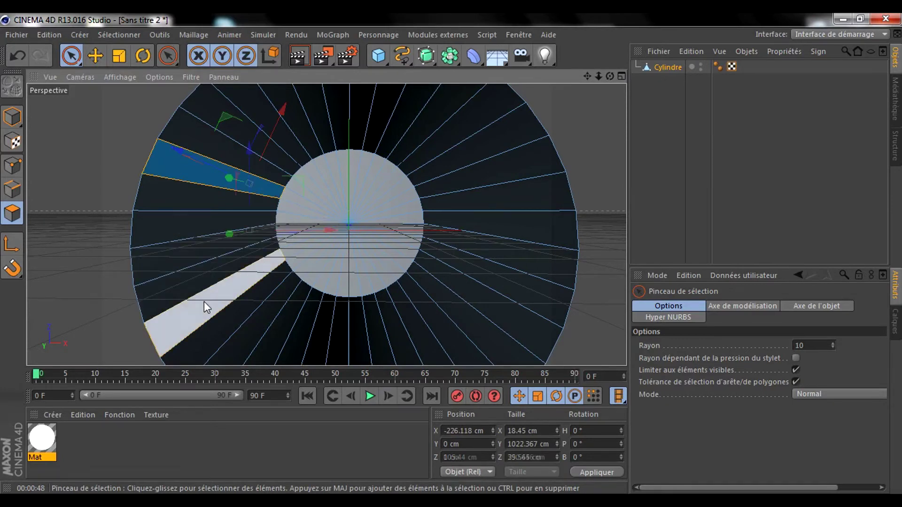
{"action": "left_click", "coordinate": [321, 336], "text": "shift"}
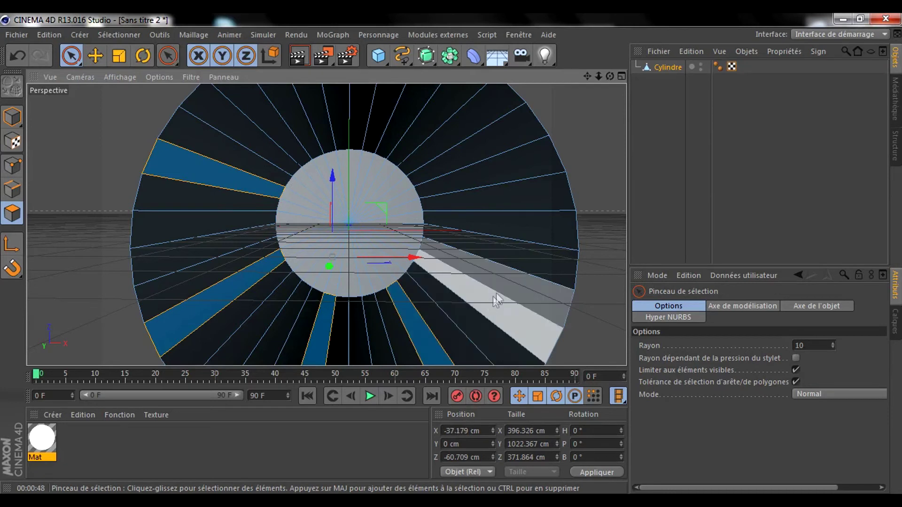
Select every third polygon strip around the cylinder's inner wall and apply the white luminescent material to the selection
{"action": "left_click", "coordinate": [267, 290]}
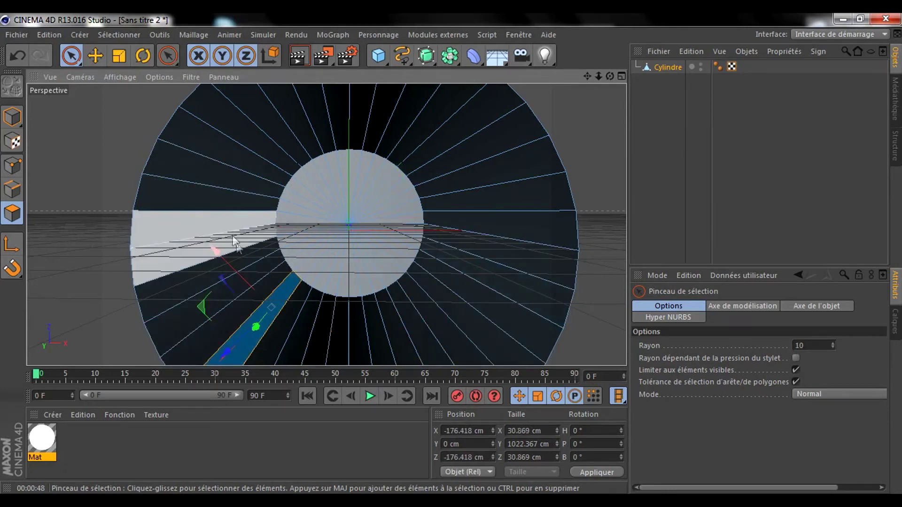
{"action": "left_click", "coordinate": [323, 330], "text": "shift"}
{"action": "left_click", "coordinate": [377, 327], "text": "shift"}
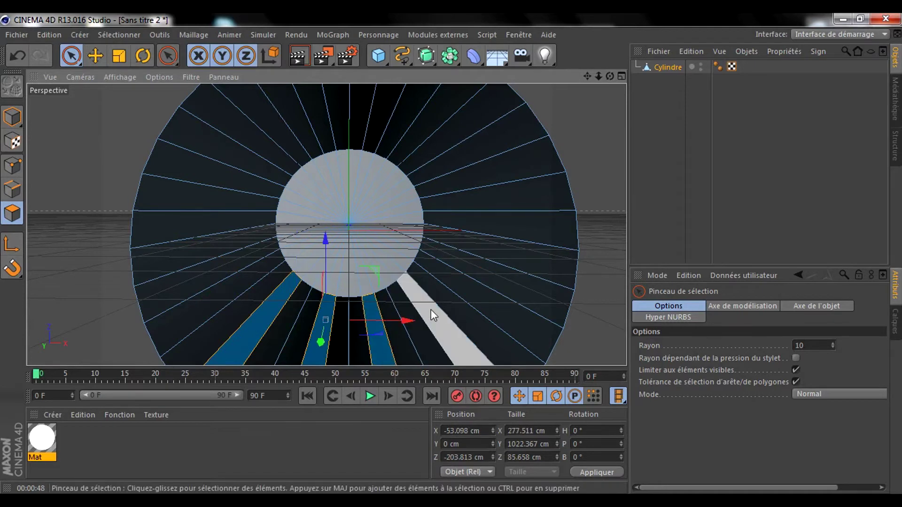
{"action": "left_click", "coordinate": [430, 309], "text": "shift"}
{"action": "mouse_move", "coordinate": [480, 268]}
{"action": "left_mouse_down", "text": "shift"}
{"action": "mouse_move", "coordinate": [484, 169]}
{"action": "mouse_move", "coordinate": [463, 127]}
{"action": "mouse_move", "coordinate": [348, 111]}
{"action": "left_mouse_up", "text": "shift"}
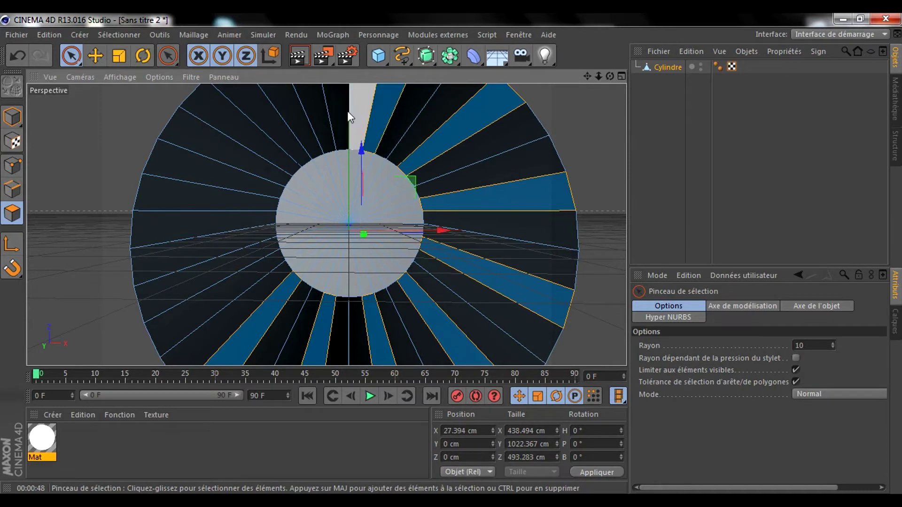
{"action": "left_click", "coordinate": [314, 112], "text": "shift"}
{"action": "left_click", "coordinate": [255, 144], "text": "shift"}
{"action": "left_click", "coordinate": [221, 203], "text": "shift"}
{"action": "left_click", "coordinate": [218, 275], "text": "shift"}
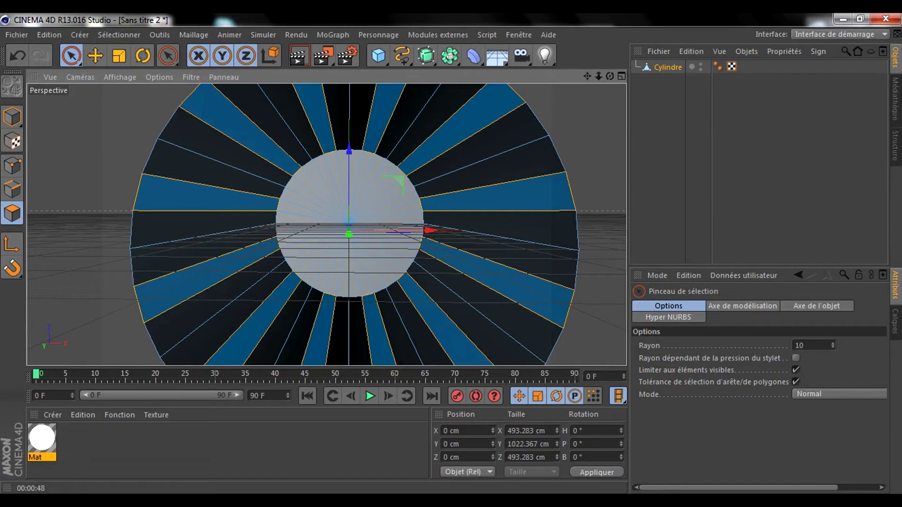
{"action": "left_click_drag", "start_coordinate": [43, 441], "coordinate": [41, 433]}
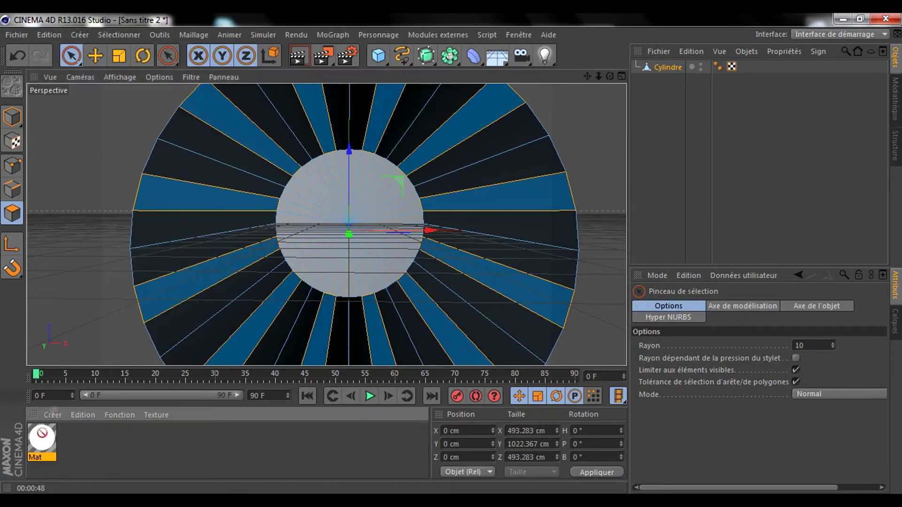
{"action": "left_click_drag", "start_coordinate": [153, 322], "coordinate": [166, 306]}
Extrude the selected luminous strips into the cylinder with Extrusion uniforme, using an offset of -16.8 cm
{"action": "right_click", "coordinate": [358, 203]}
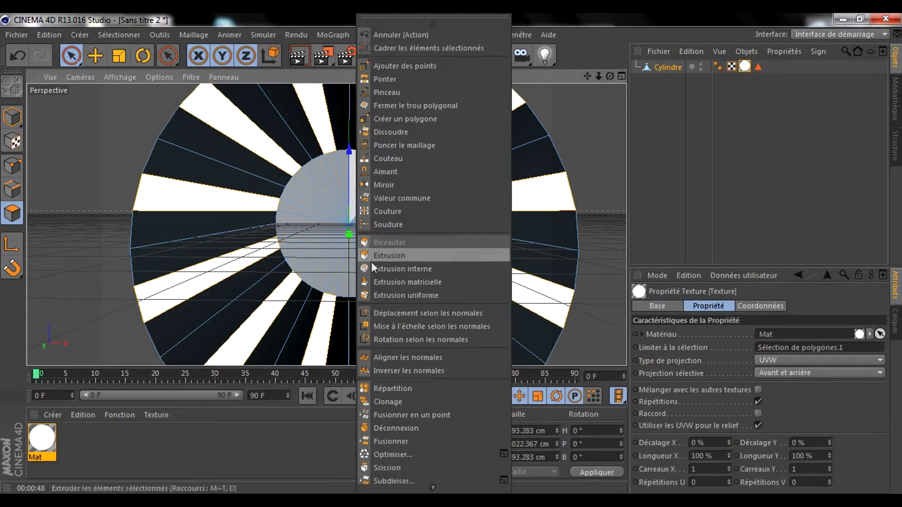
{"action": "left_click", "coordinate": [381, 295]}
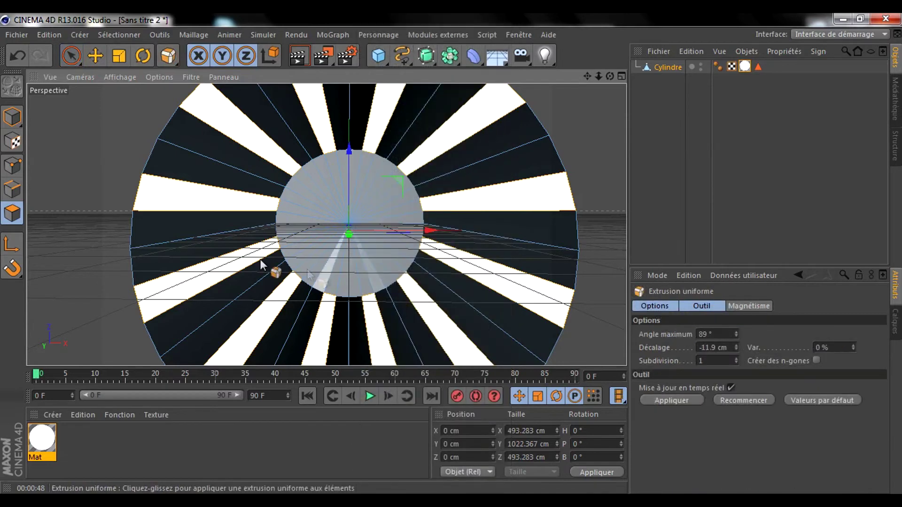
{"action": "left_click_drag", "start_coordinate": [128, 116], "coordinate": [107, 116]}
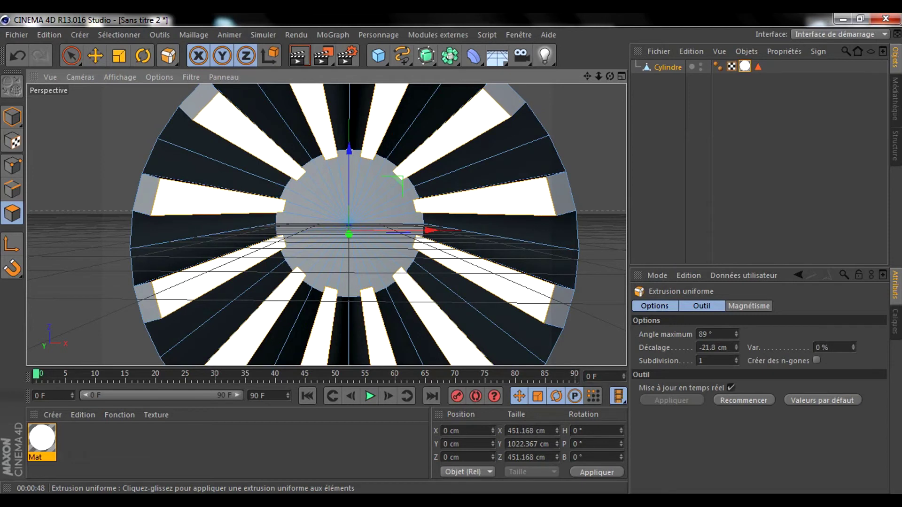
{"action": "mouse_move", "coordinate": [162, 173]}
{"action": "left_mouse_down"}
{"action": "mouse_move", "coordinate": [187, 173]}
{"action": "mouse_move", "coordinate": [174, 173]}
{"action": "left_mouse_up"}
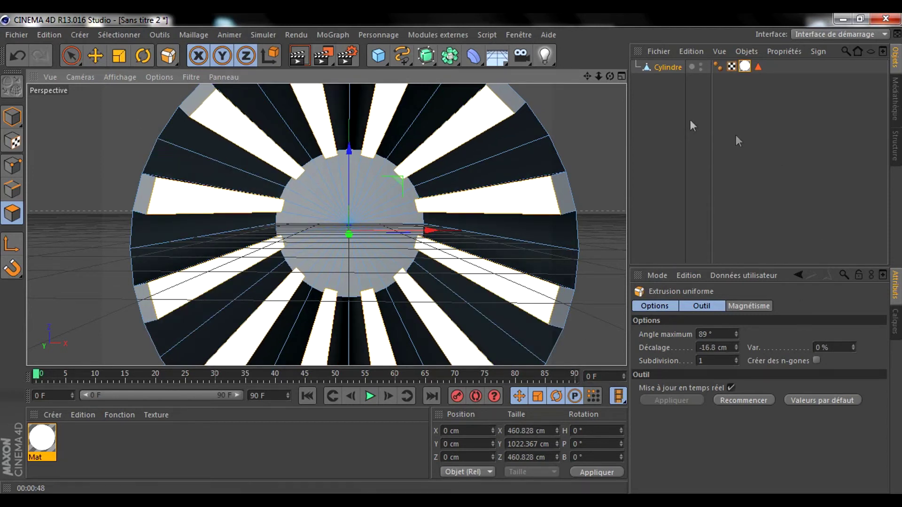
{"action": "left_click_drag", "start_coordinate": [610, 76], "coordinate": [547, 115]}
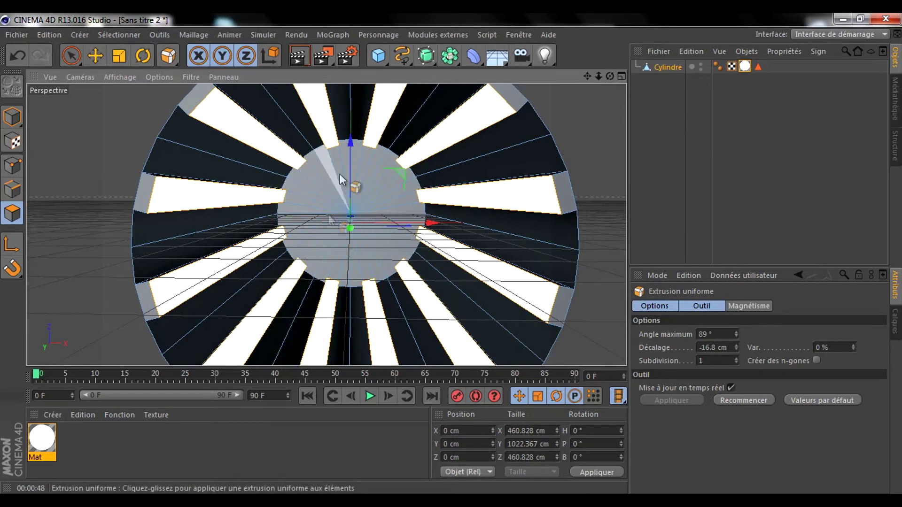
Create a second material and set its Couleur to a blue with hue 225° and saturation 58 %
{"action": "double_click", "coordinate": [81, 452]}
{"action": "double_click", "coordinate": [36, 440]}
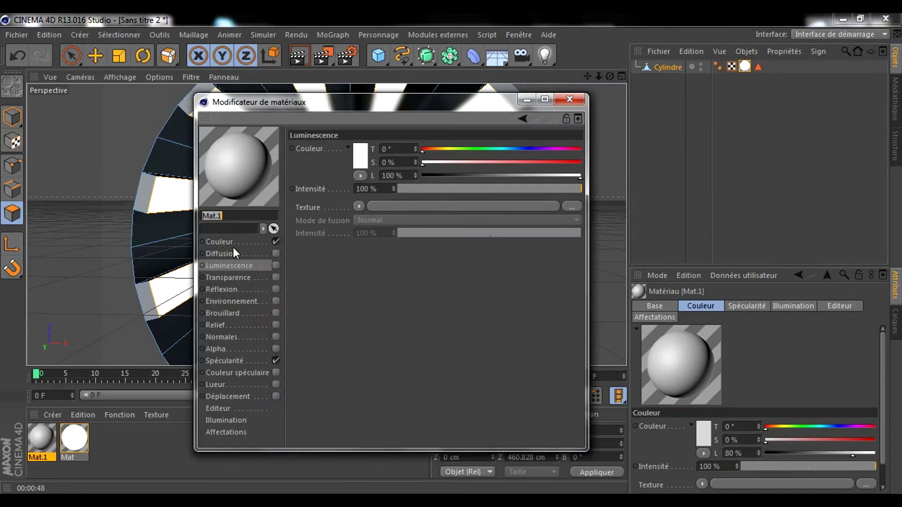
{"action": "left_click", "coordinate": [241, 241]}
{"action": "left_click", "coordinate": [525, 149]}
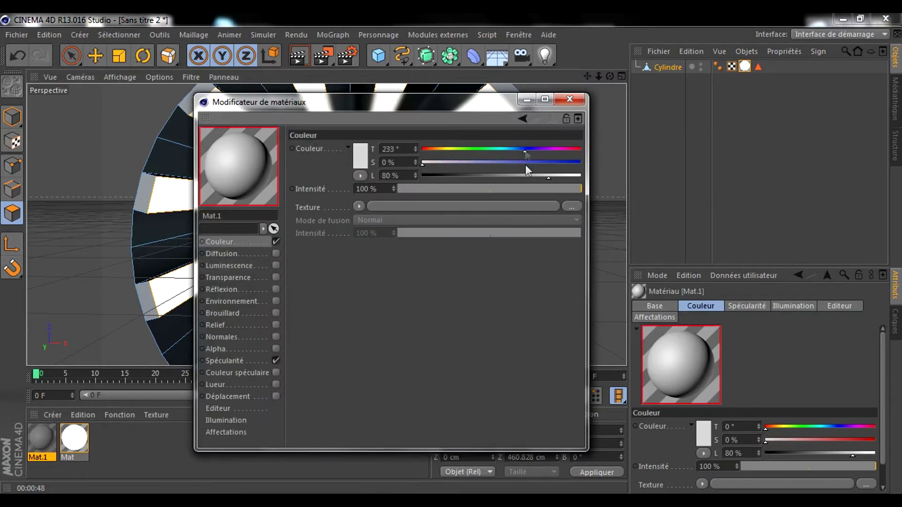
{"action": "left_click", "coordinate": [543, 163]}
{"action": "left_click_drag", "start_coordinate": [525, 163], "coordinate": [502, 162]}
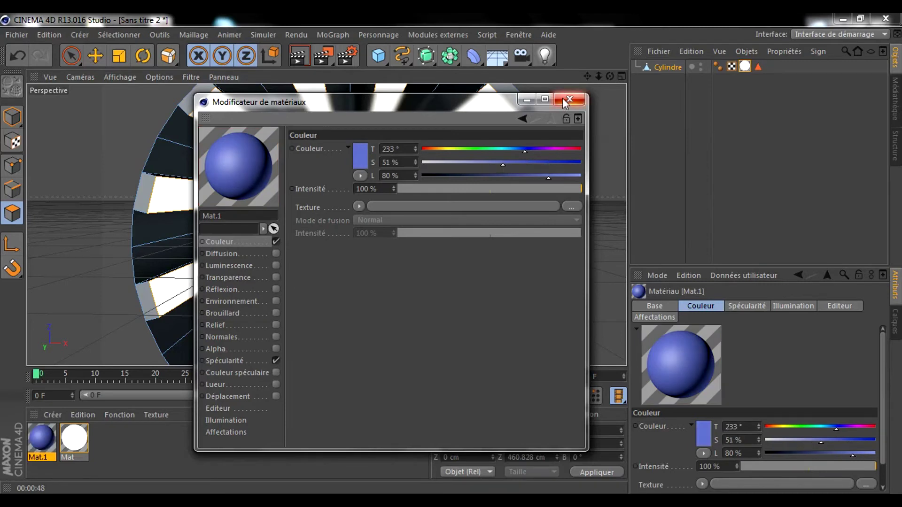
{"action": "left_click", "coordinate": [514, 162]}
{"action": "left_click", "coordinate": [570, 99]}
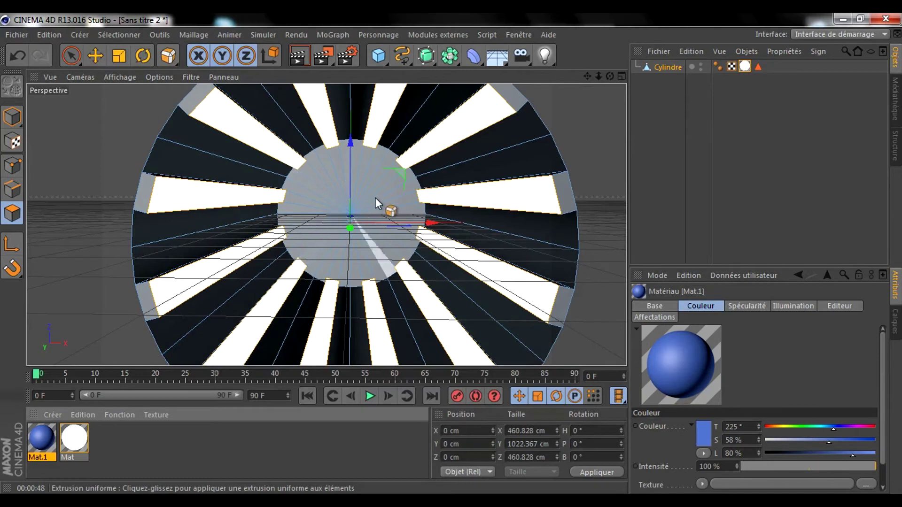
Select the cylinder's whole back cap with Fill Selection and apply the blue material to it
{"action": "left_click", "coordinate": [129, 36]}
{"action": "left_click", "coordinate": [155, 164]}
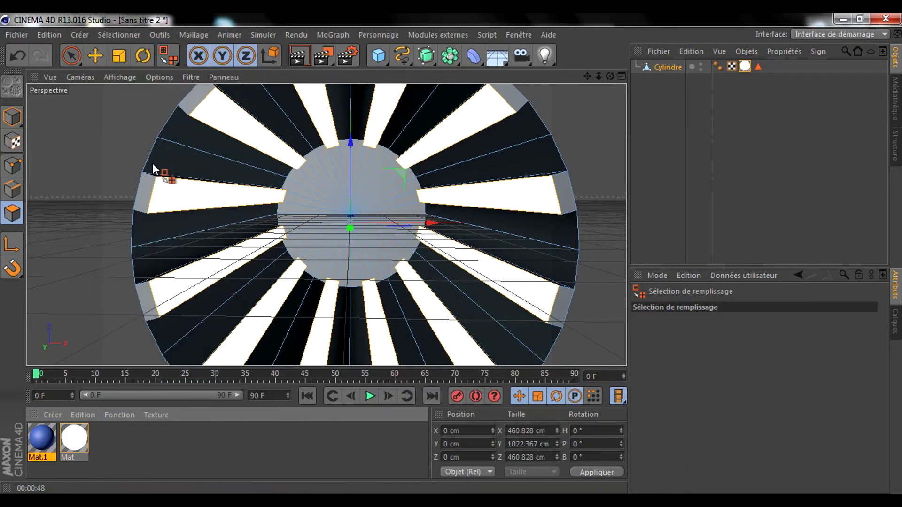
{"action": "left_click", "coordinate": [318, 215]}
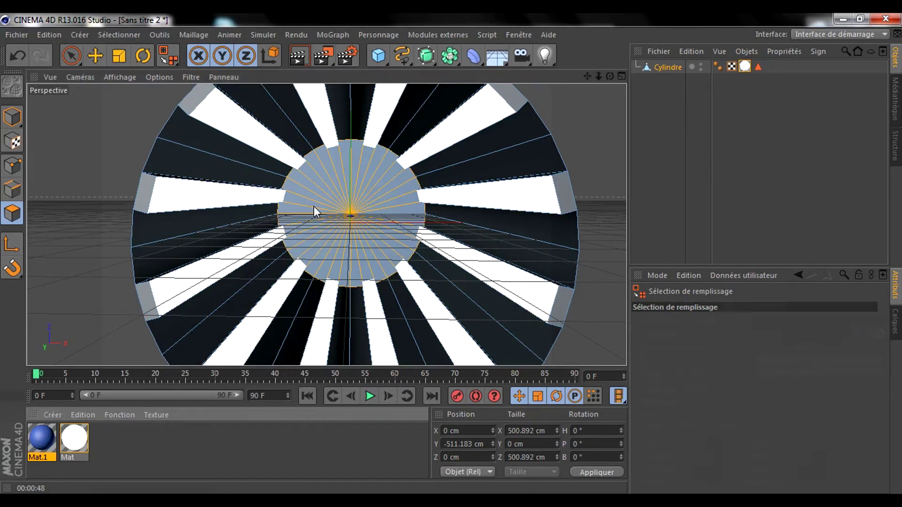
{"action": "left_click_drag", "start_coordinate": [313, 207], "coordinate": [314, 207]}
{"action": "left_click", "coordinate": [653, 193]}
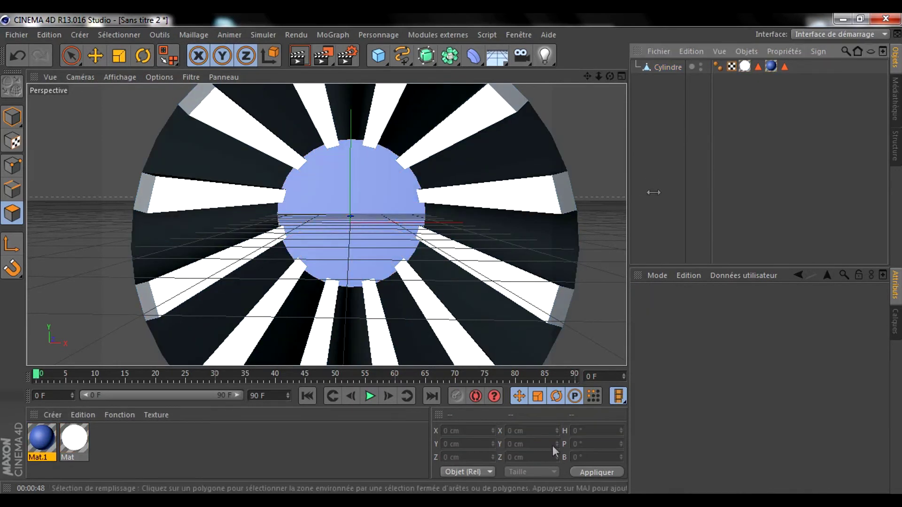
Frame the view inside the cylinder facing the blue back cap and add a MoGraph Mo Texte object
{"action": "right_click_drag", "start_coordinate": [471, 182], "coordinate": [516, 178], "text": "alt"}
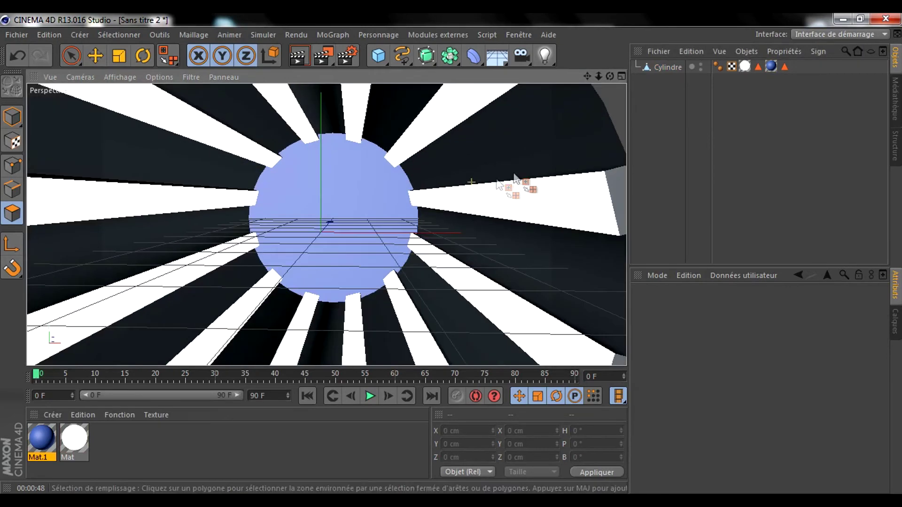
{"action": "mouse_move", "coordinate": [590, 74]}
{"action": "left_mouse_down"}
{"action": "mouse_move", "coordinate": [614, 59]}
{"action": "mouse_move", "coordinate": [601, 107]}
{"action": "mouse_move", "coordinate": [584, 78]}
{"action": "left_mouse_up"}
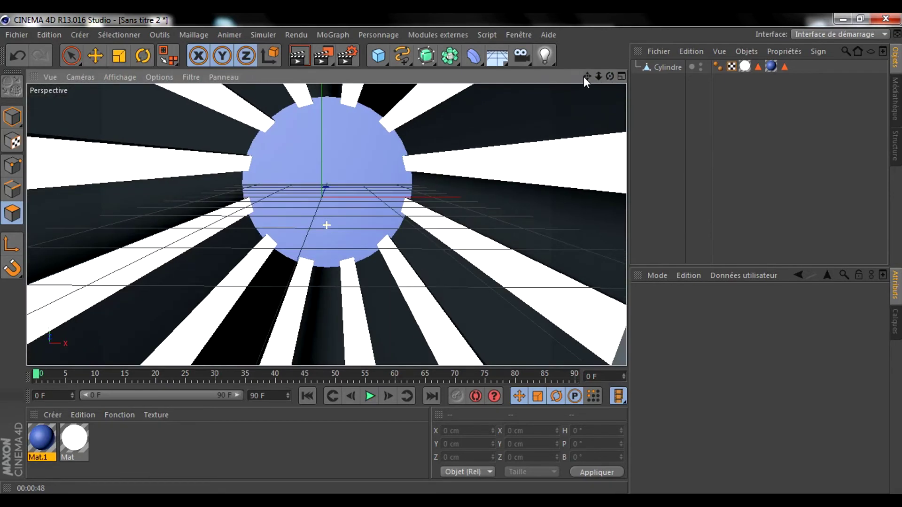
{"action": "left_click", "coordinate": [343, 36]}
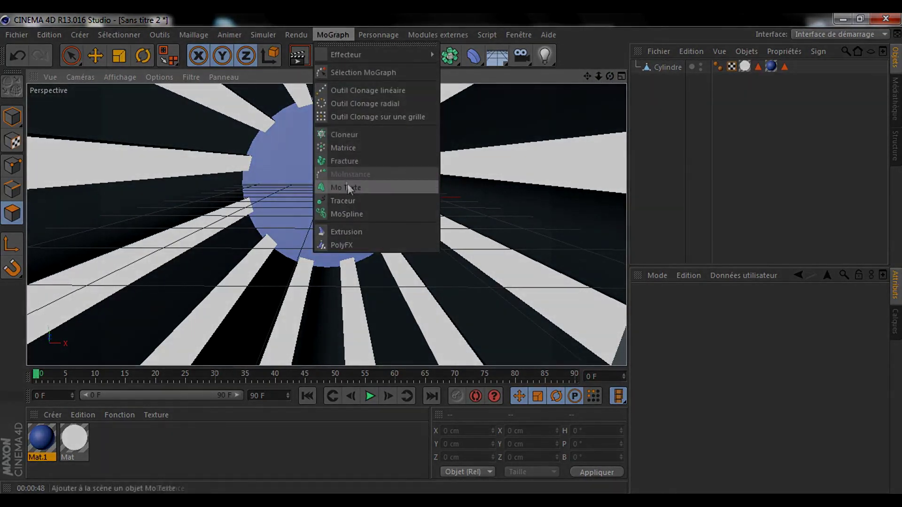
{"action": "left_click", "coordinate": [347, 183]}
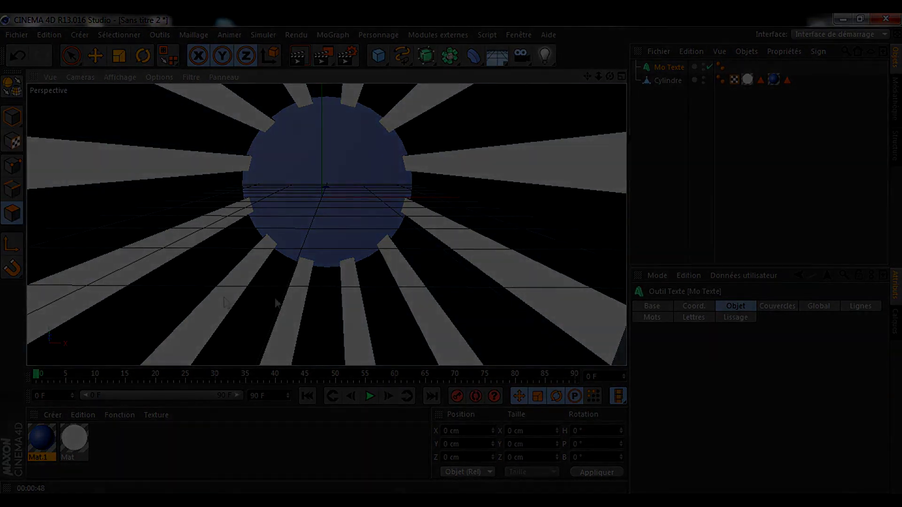